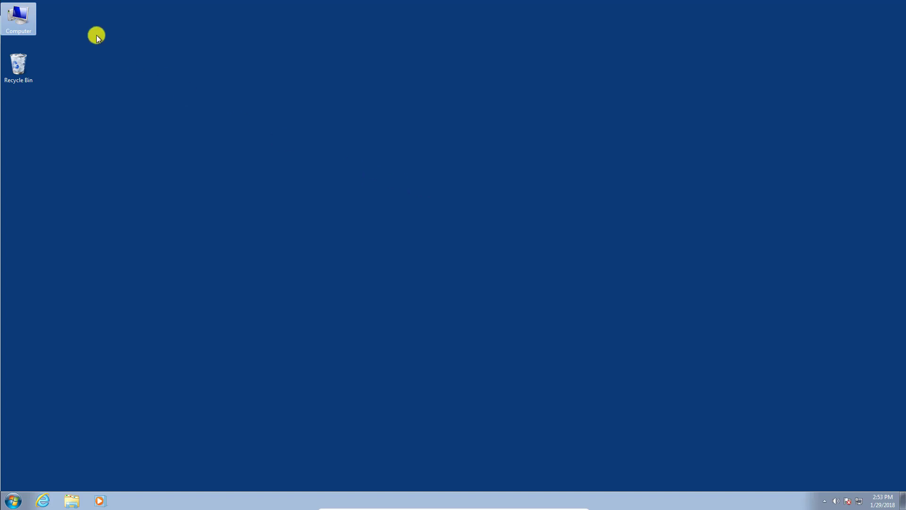
Unpack the 2.57.00-RSLinxLite-A-DVD self-extracting archive in Downloads into a same-named folder
double_click(24, 21)
left_click(213, 166)
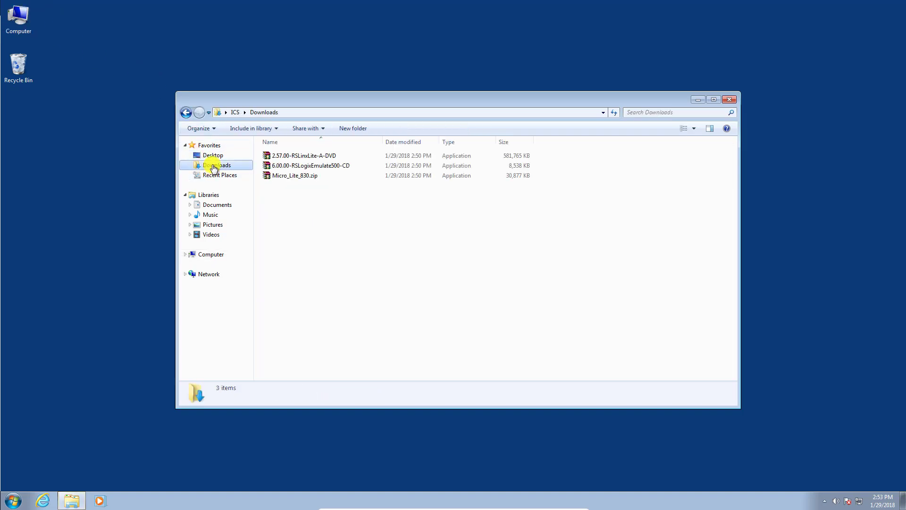
left_click(282, 157)
double_click(282, 157)
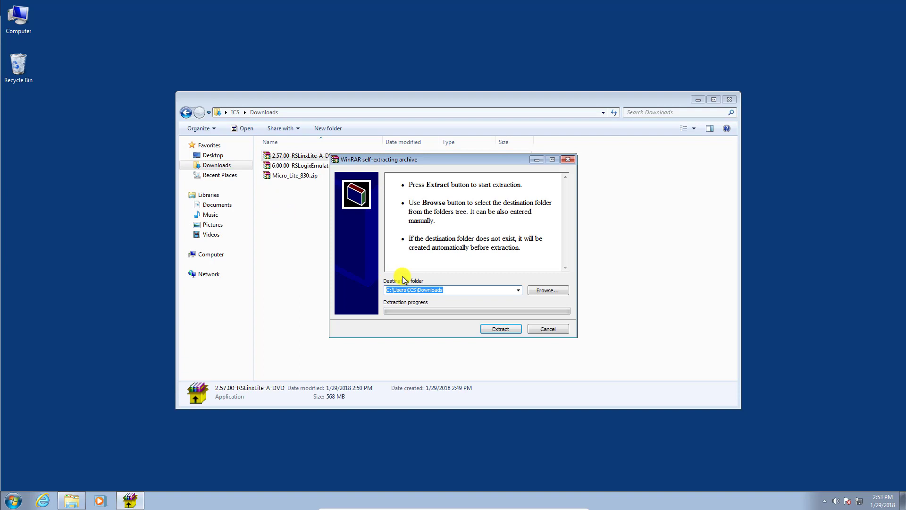
left_click(491, 330)
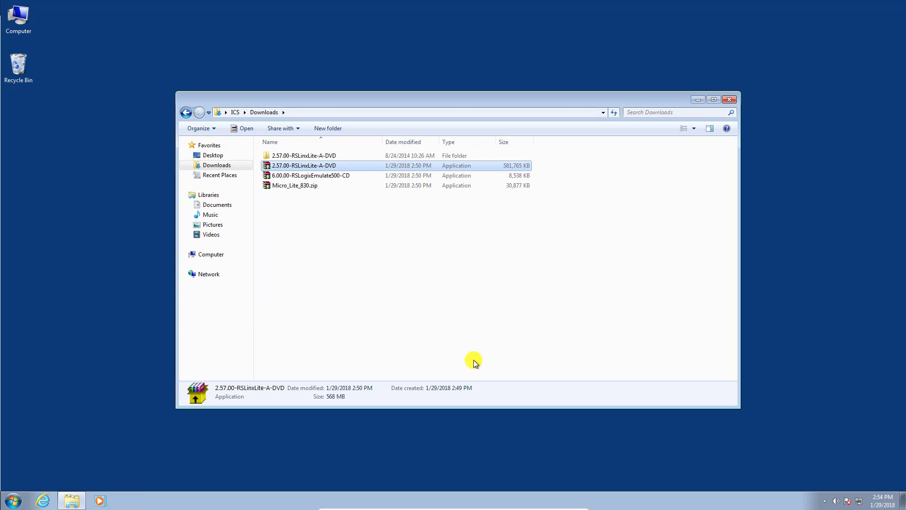
Extract the 6.00.00-RSLogixEmulate500-CD archive and Micro_Lite_830.zip into the Downloads folder
double_click(315, 157)
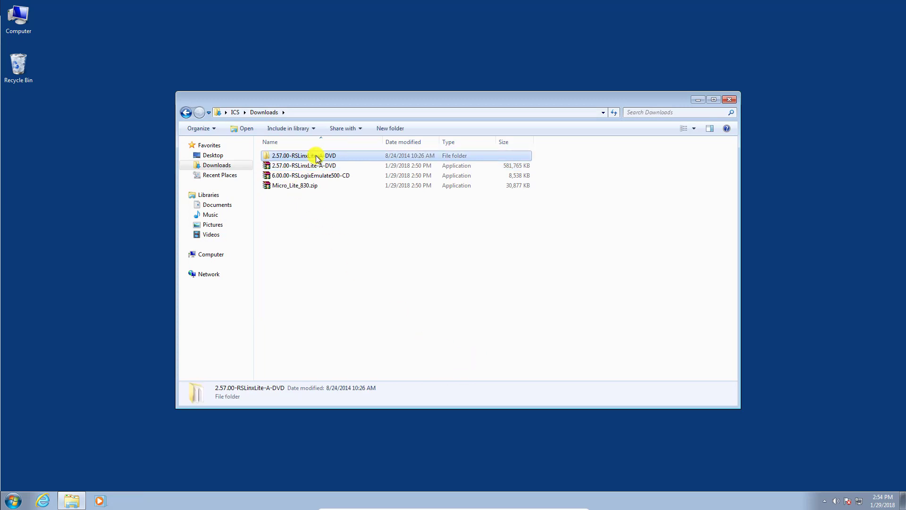
left_click(185, 112)
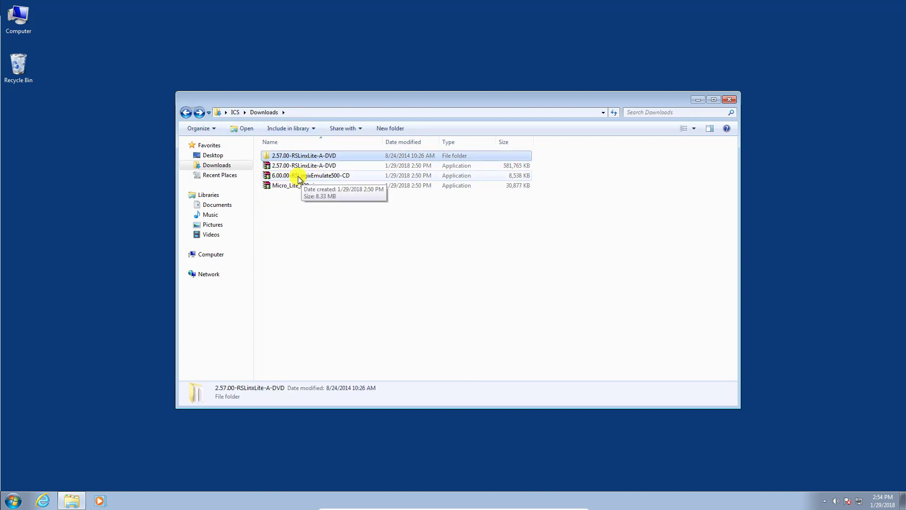
double_click(302, 176)
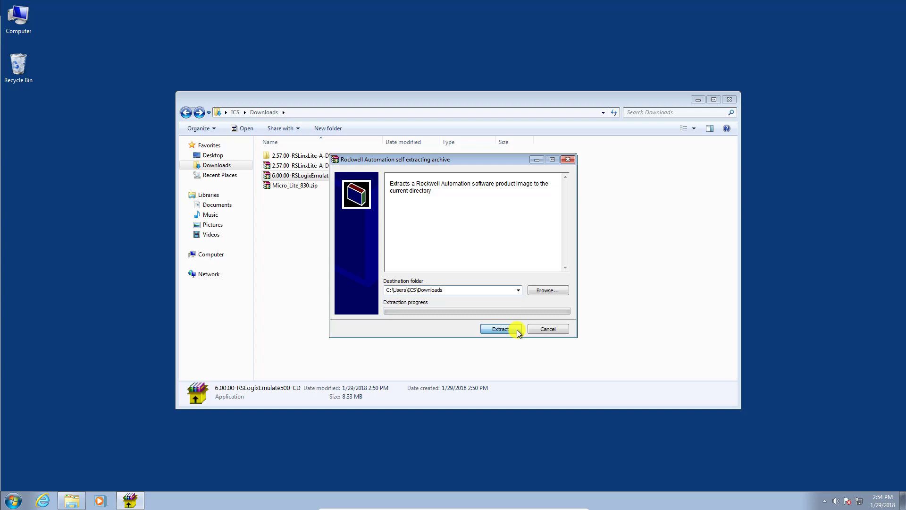
left_click(517, 330)
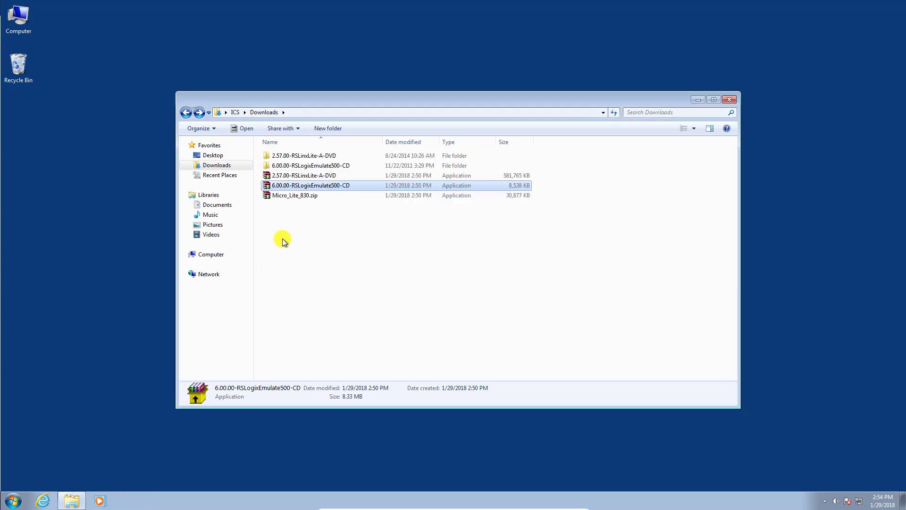
left_click(297, 195)
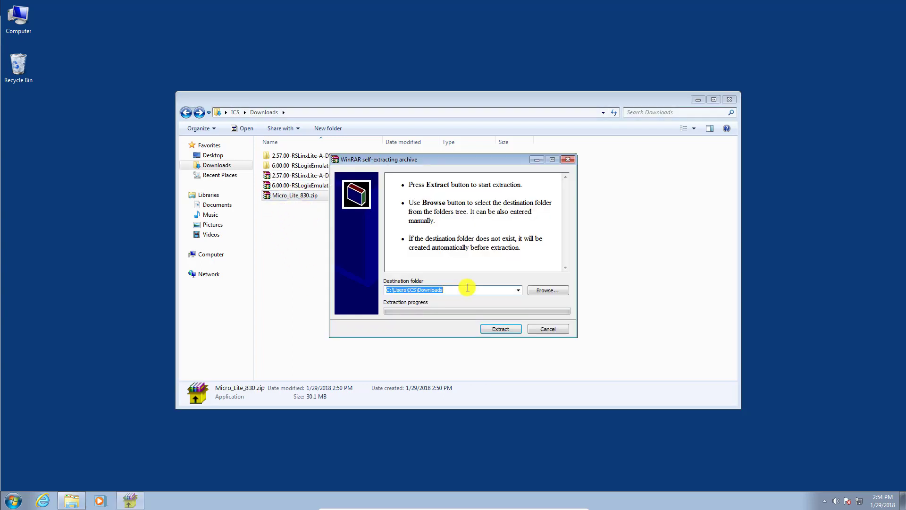
left_click(513, 330)
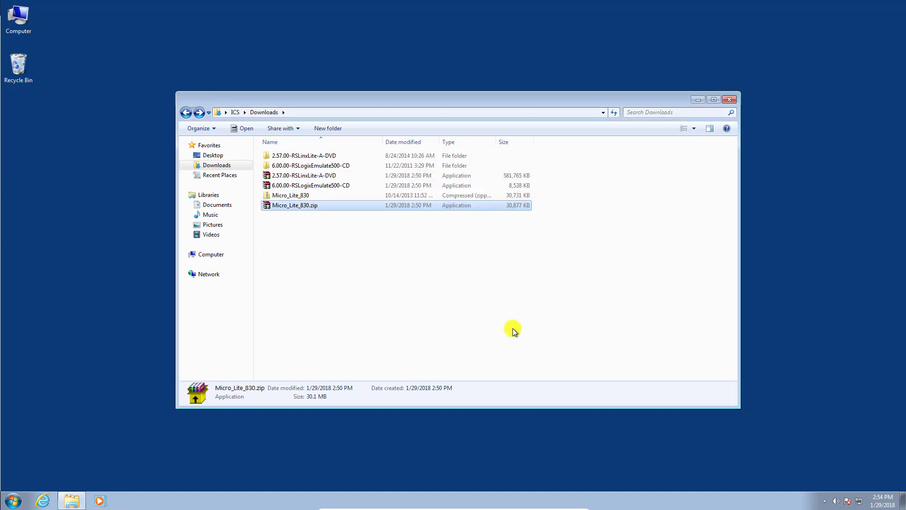
Use Extract All on the Micro_Lite_830 zipped folder to create a Micro_Lite_830 folder
left_click(283, 196)
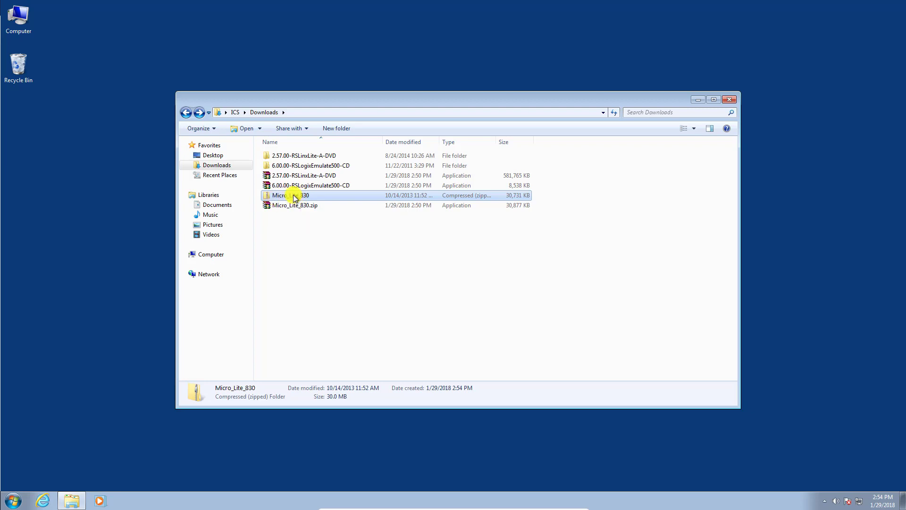
right_click(294, 197)
left_click(325, 226)
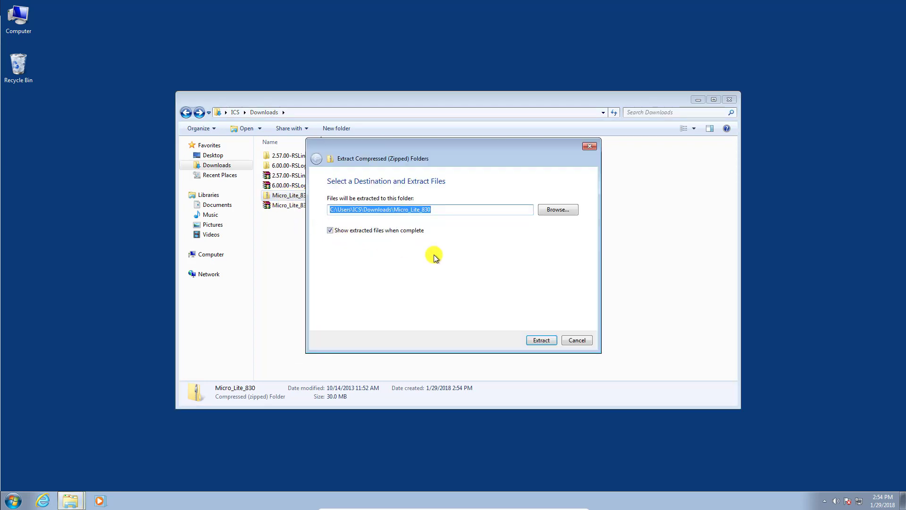
left_click(544, 341)
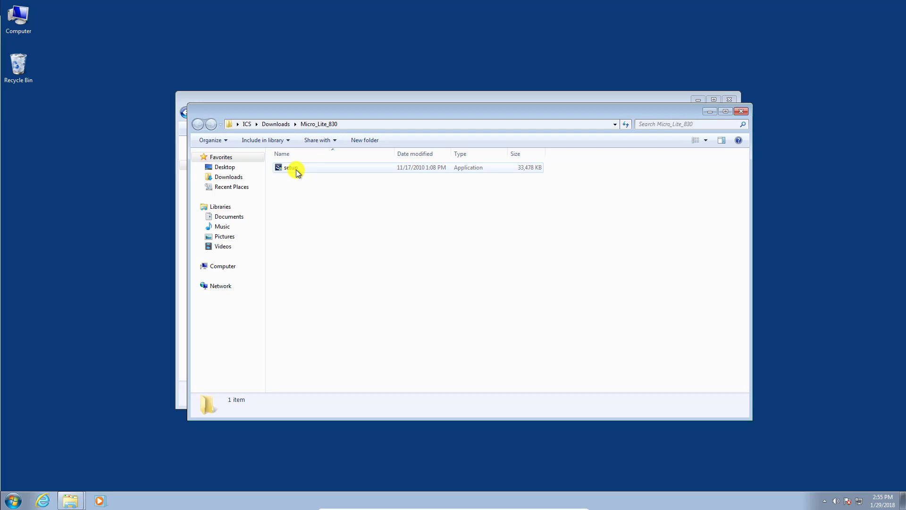
left_click_drag(349, 109, 433, 72)
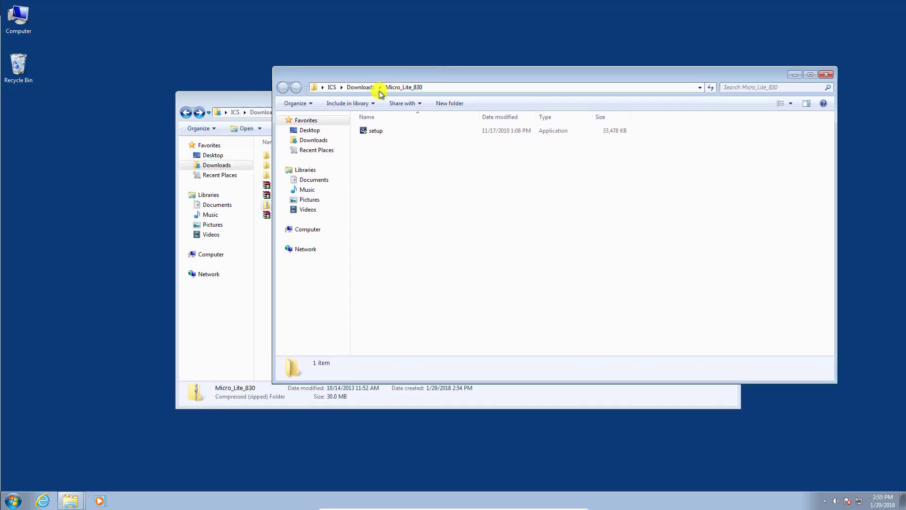
Run the Micro_Lite_830 setup and approve the User Account Control prompt
double_click(382, 131)
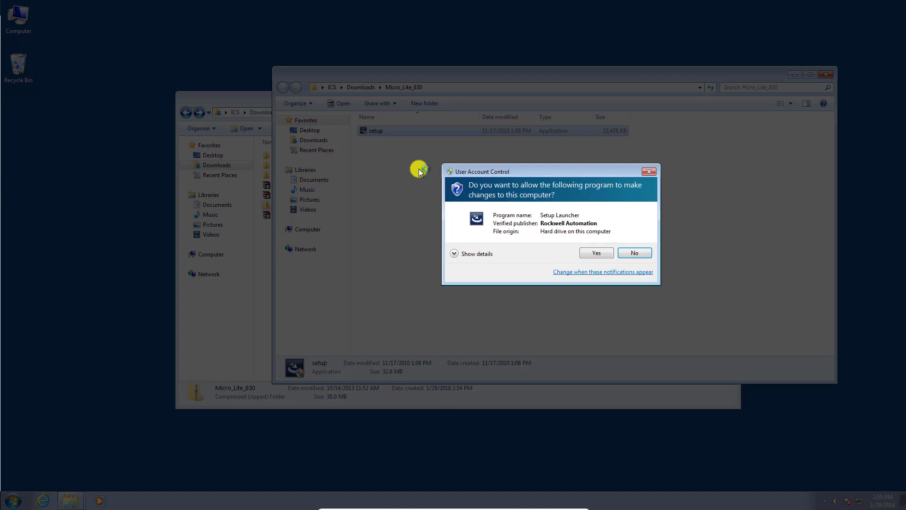
left_click(599, 253)
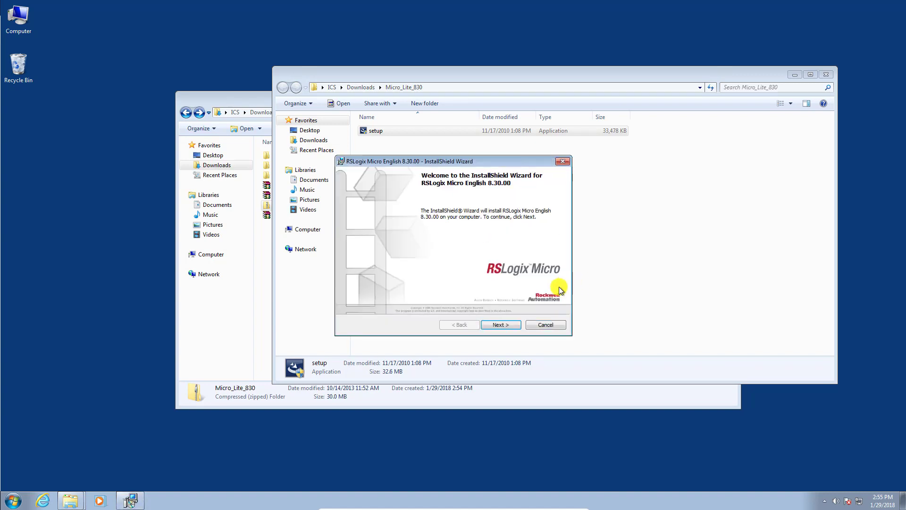
Install RSLogix Micro English 8.30.00 with the license accepted and the Complete setup type
left_click(511, 331)
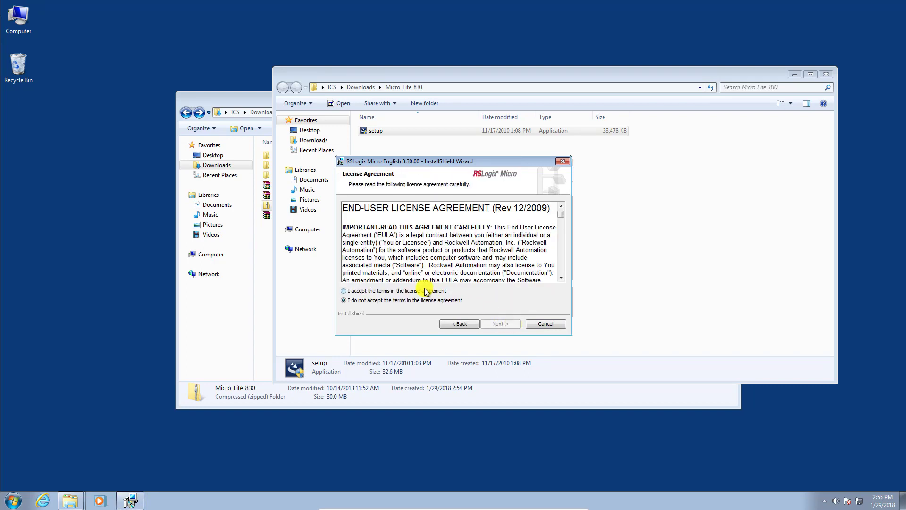
left_click(429, 289)
left_click(505, 325)
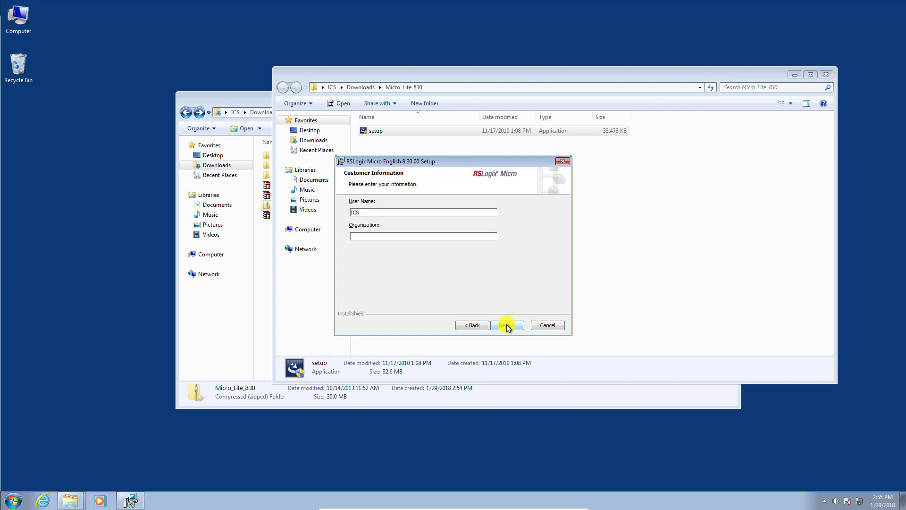
left_click(507, 325)
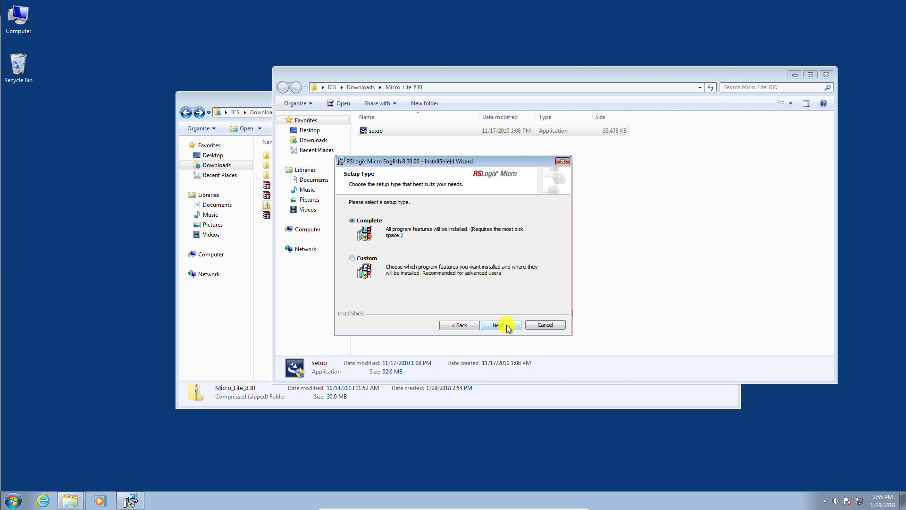
left_click(506, 325)
left_click(507, 325)
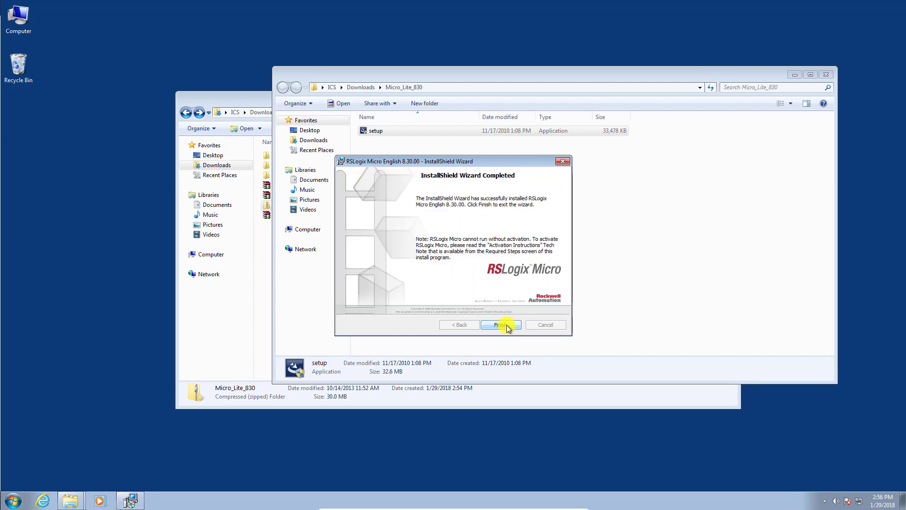
left_click(506, 324)
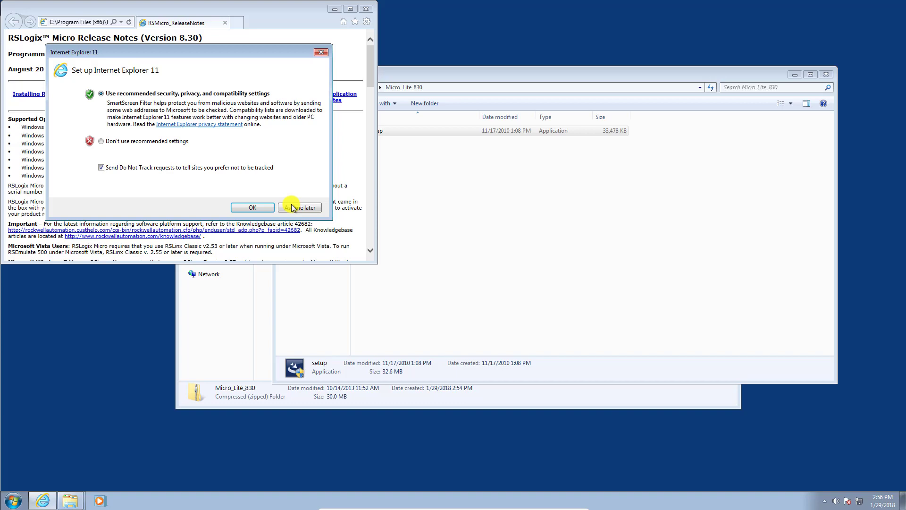
Close the release notes browser and the Micro_Lite_830 folder window
left_click(293, 208)
left_click(366, 9)
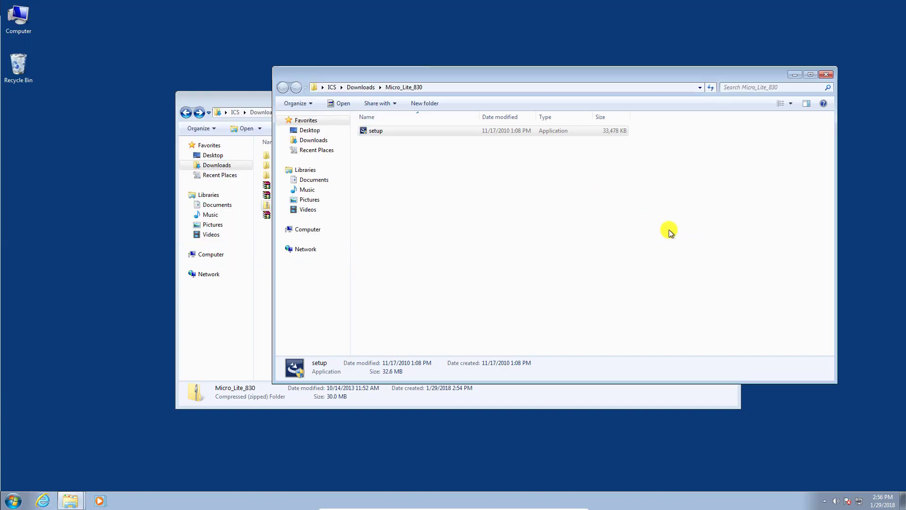
left_click(826, 74)
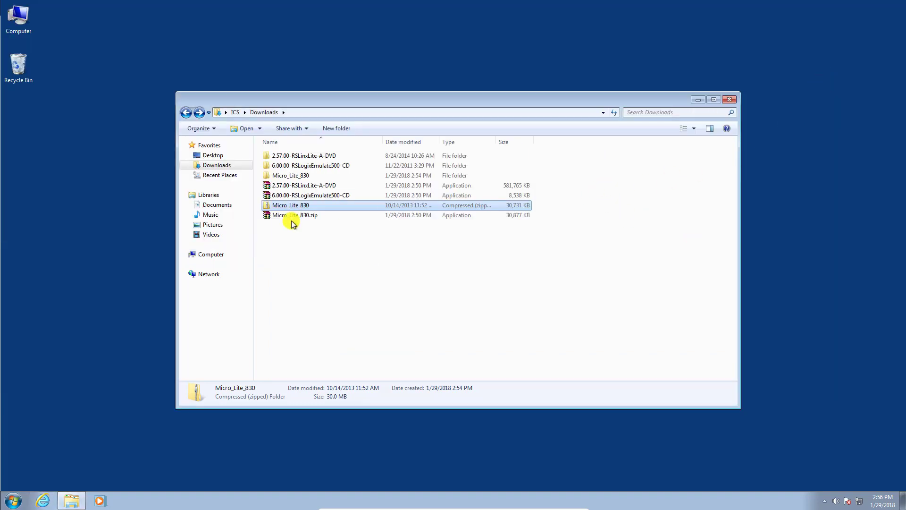
Run setup from the 2.57.00-RSLinxLite-A-DVD folder, approve UAC, and open the Required Steps page
double_click(315, 158)
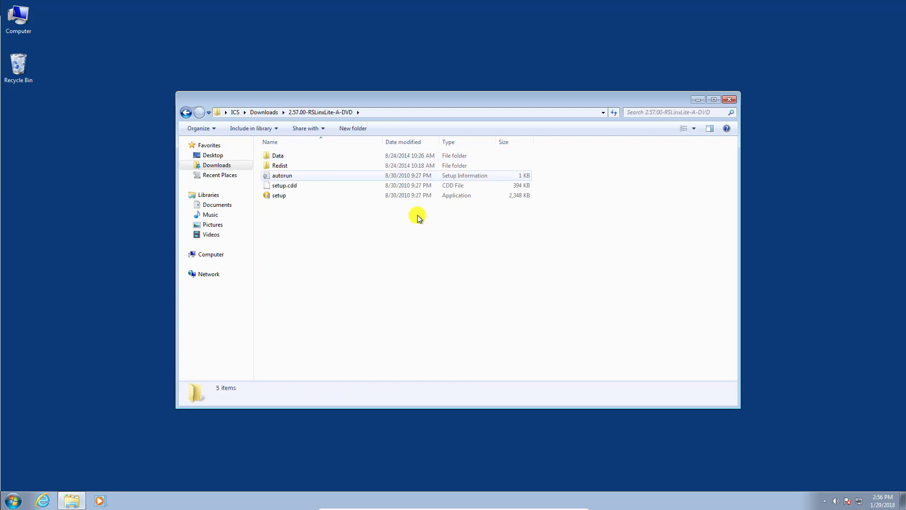
double_click(281, 195)
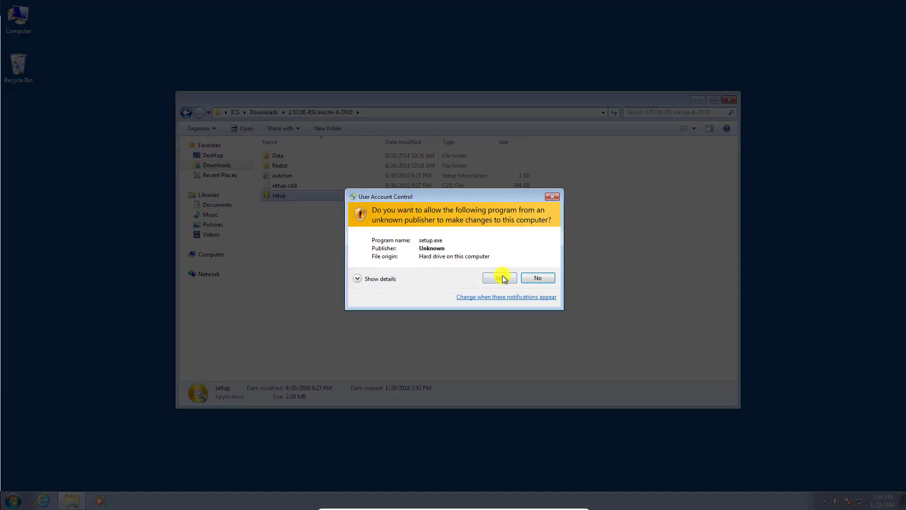
left_click(501, 278)
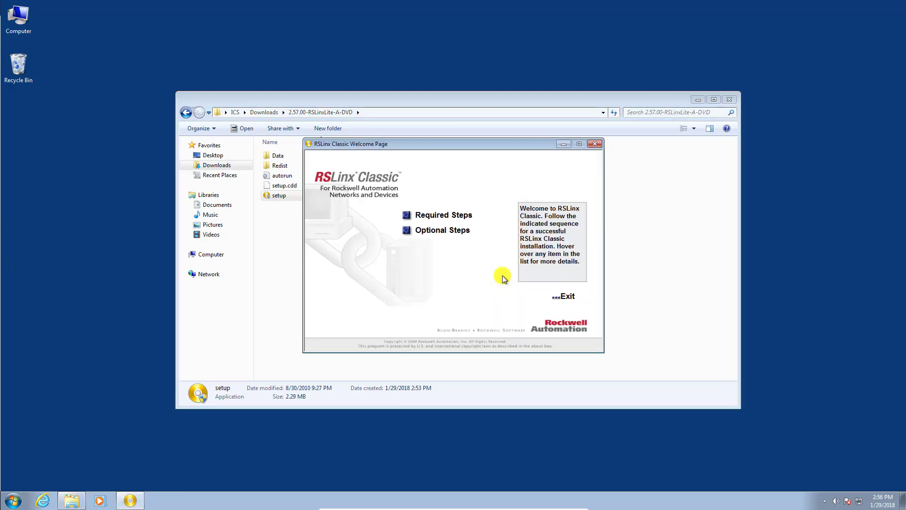
left_click(437, 216)
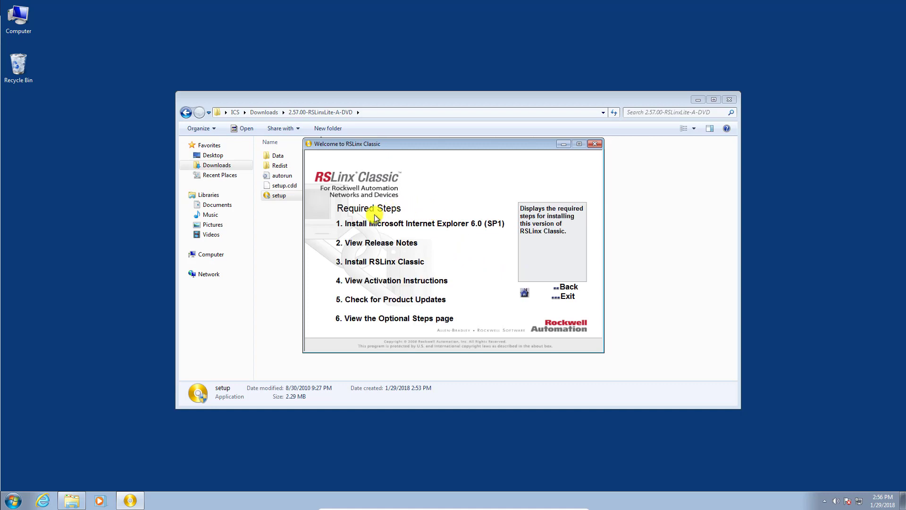
Install RSLinx Classic with the license accepted, default user details, features and location
left_click(358, 264)
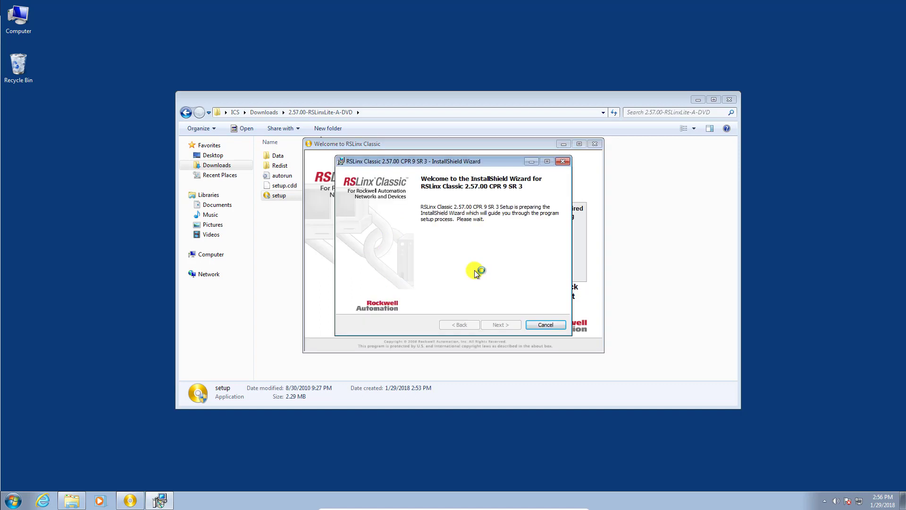
left_click(500, 324)
left_click(432, 291)
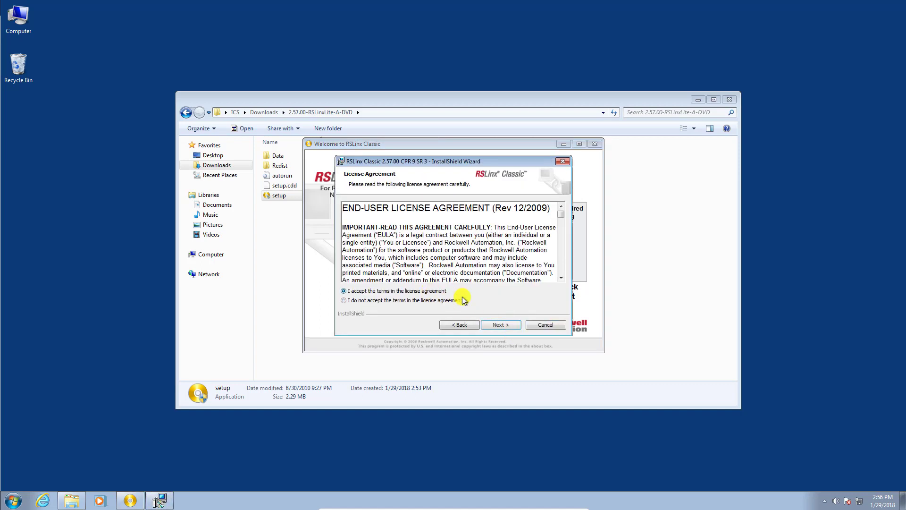
left_click(501, 325)
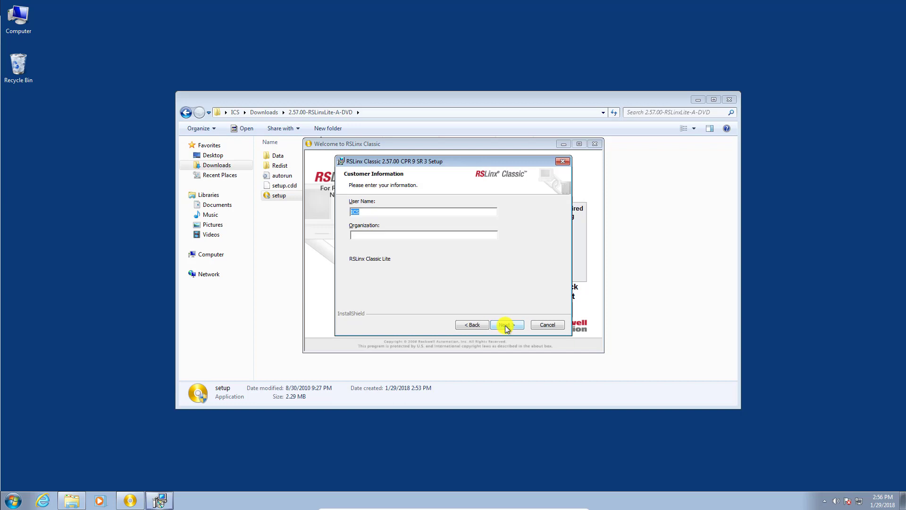
left_click(505, 325)
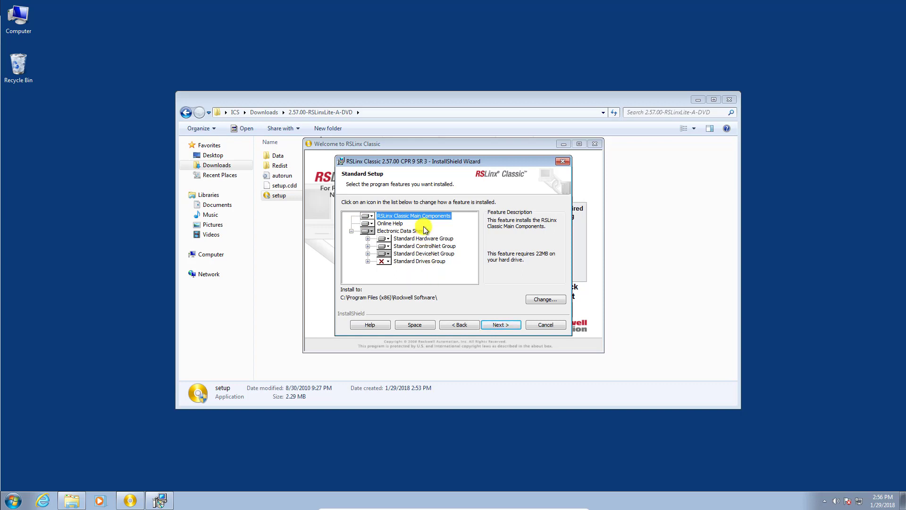
left_click(509, 325)
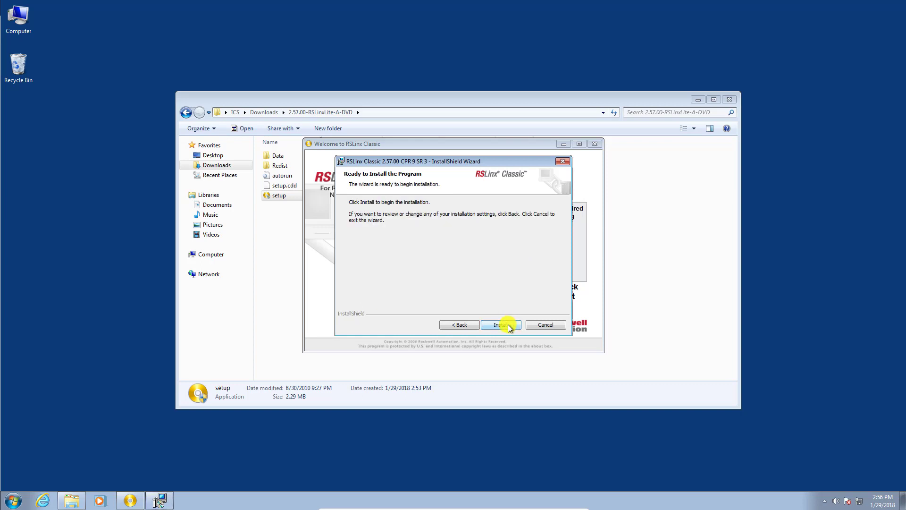
left_click(508, 325)
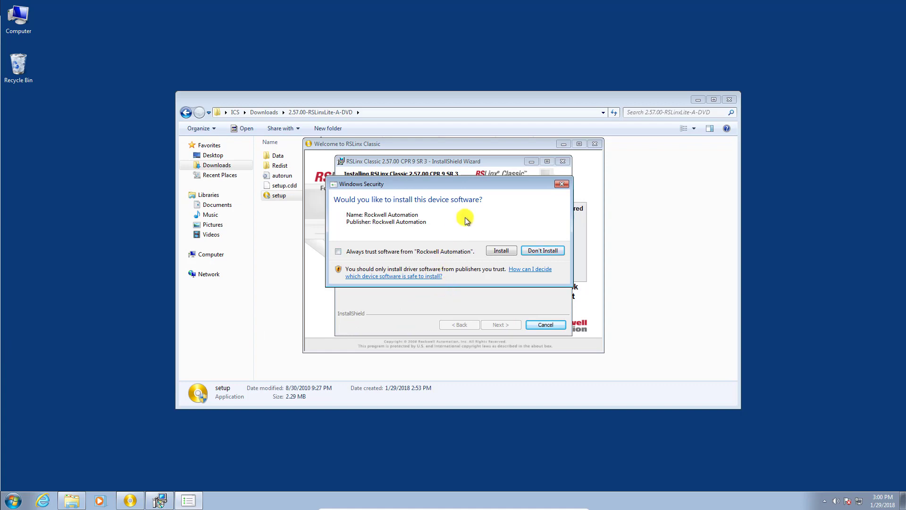
Always trust Rockwell Automation device software, install it, and finish the RSLinx Classic wizard
left_click(338, 252)
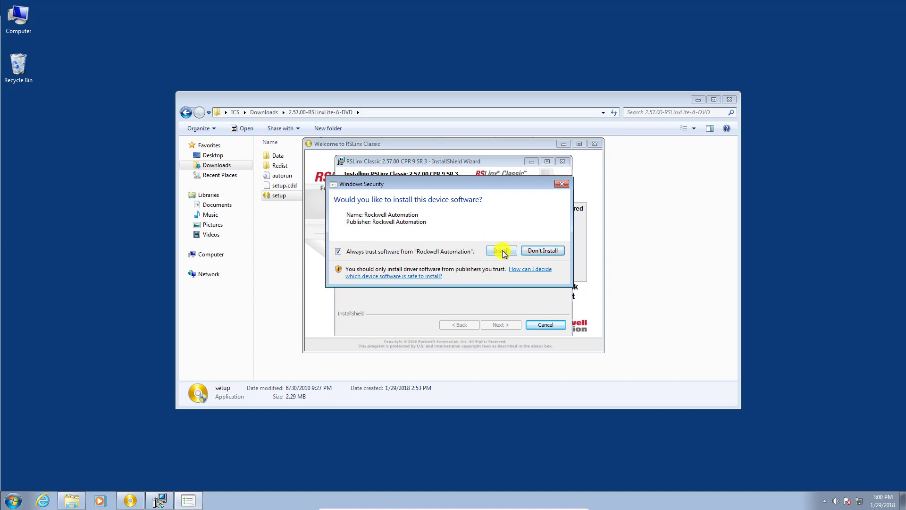
left_click(504, 253)
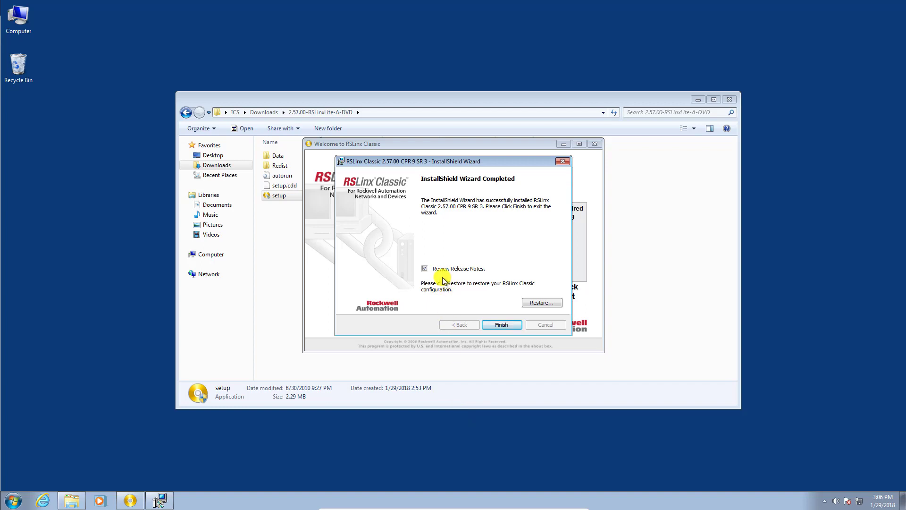
left_click(513, 325)
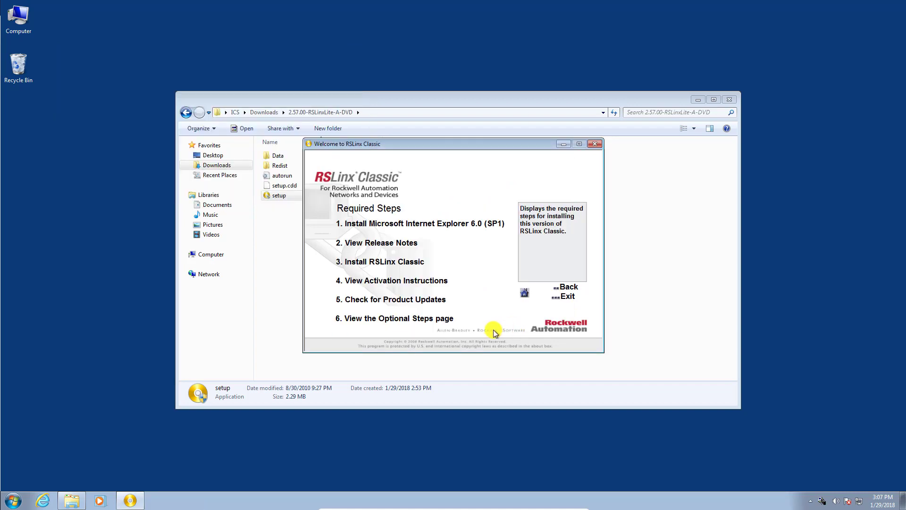
Exit the RSLinx Classic launcher and open the 6.00.00-RSLogixEmulate500-CD folder from Downloads
left_click(565, 299)
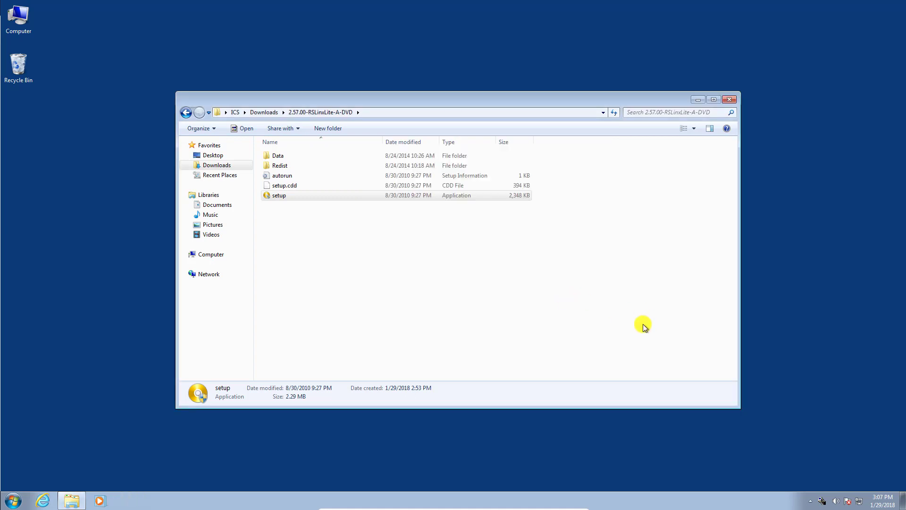
left_click(187, 113)
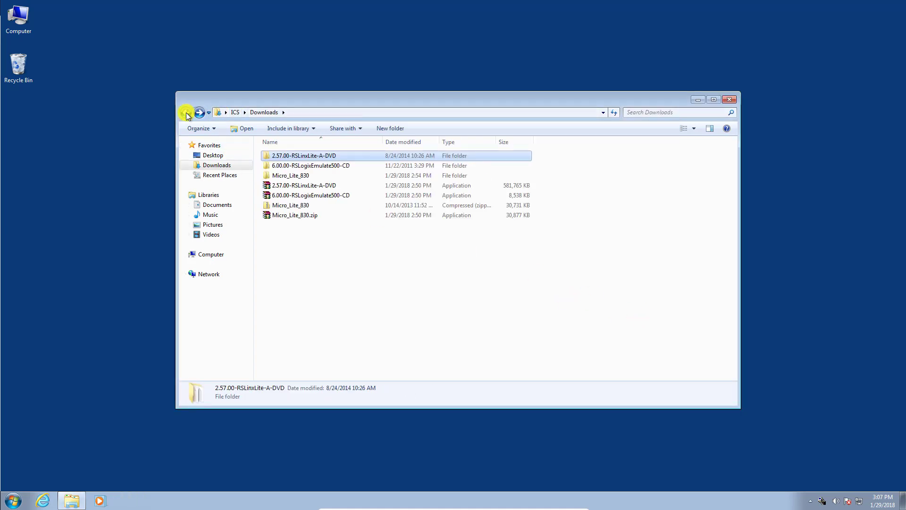
double_click(320, 169)
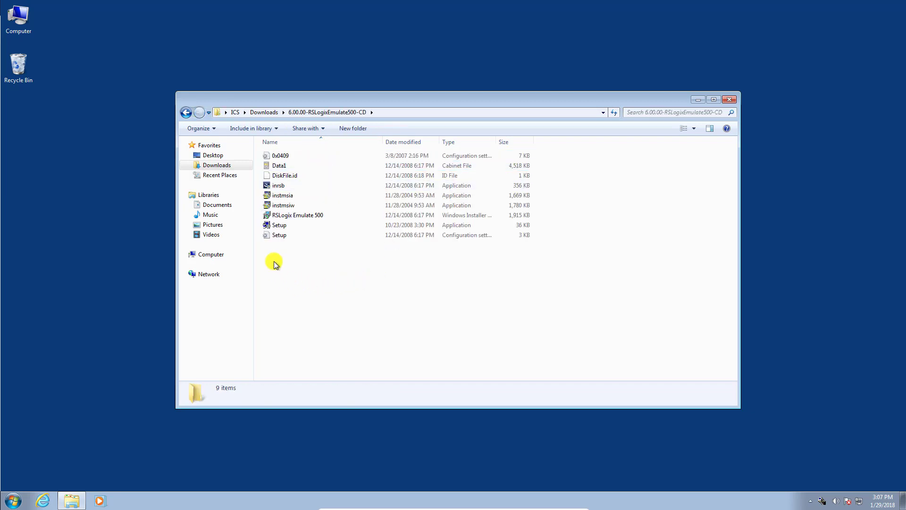
Install RSLogix Emulate 500 6.00.00 with the license accepted and Complete setup, closing the release notes
double_click(279, 226)
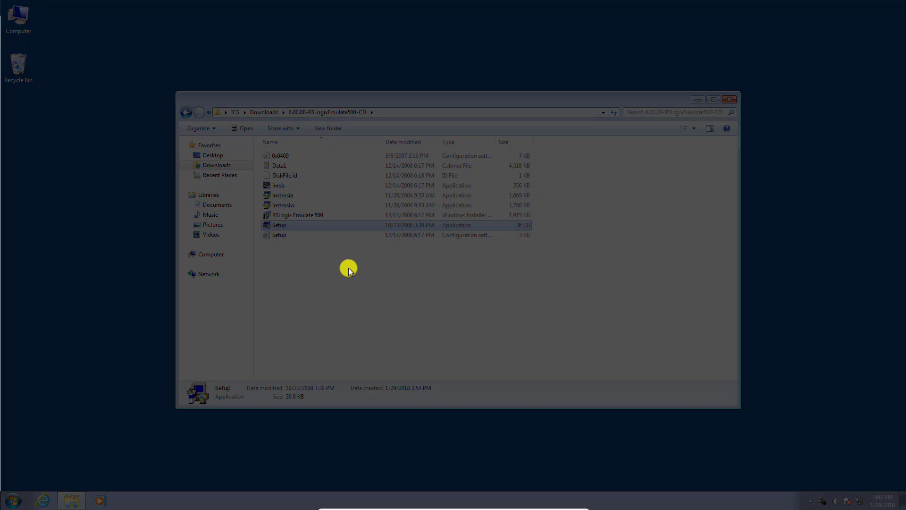
left_click(500, 278)
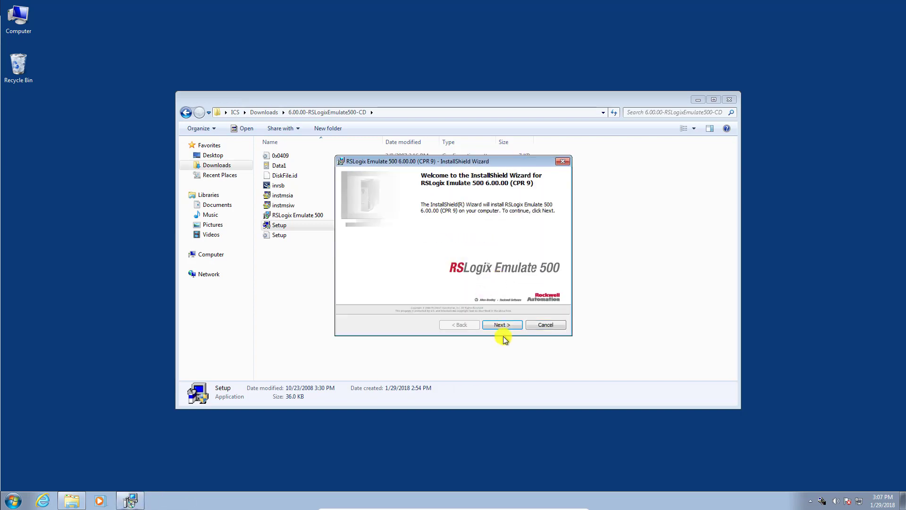
left_click(504, 325)
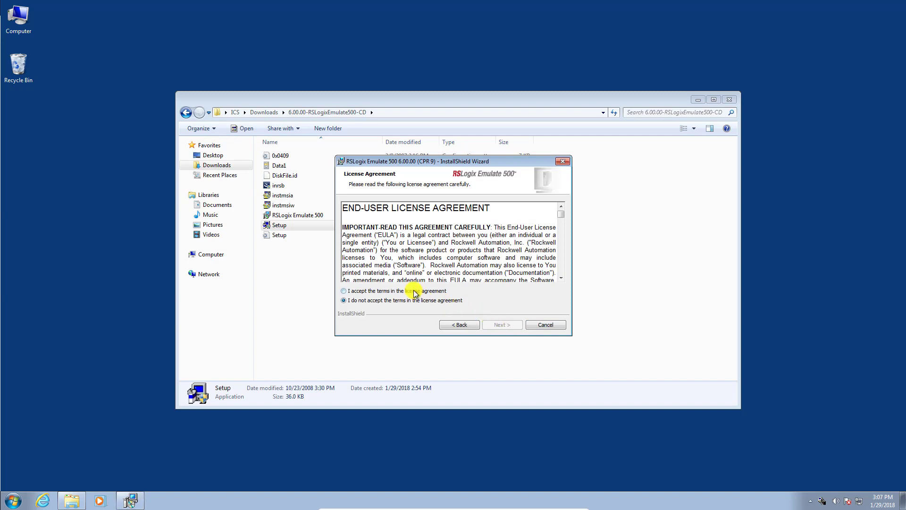
left_click(406, 289)
left_click(508, 325)
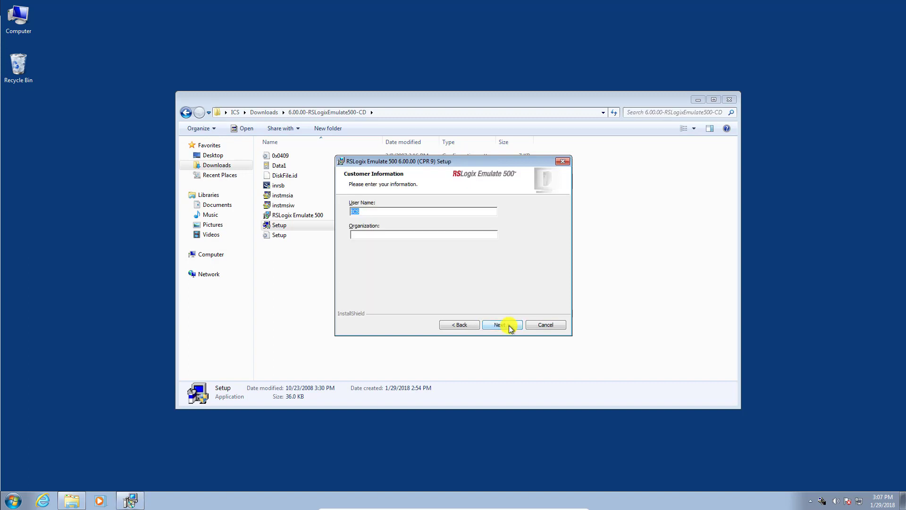
left_click(502, 324)
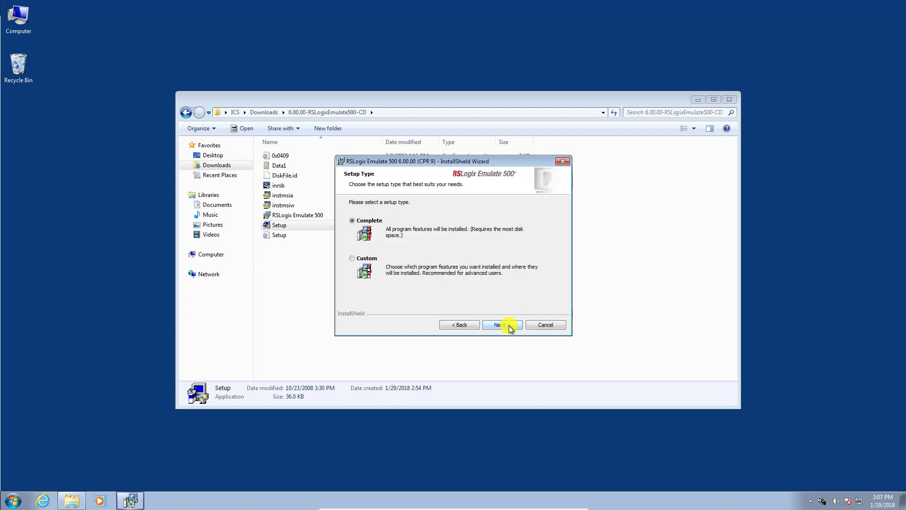
left_click(502, 325)
left_click(510, 326)
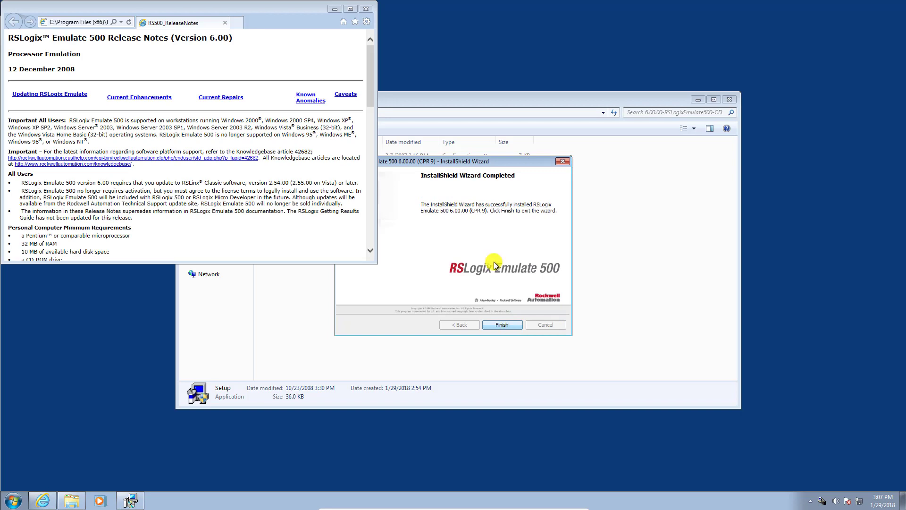
left_click(369, 9)
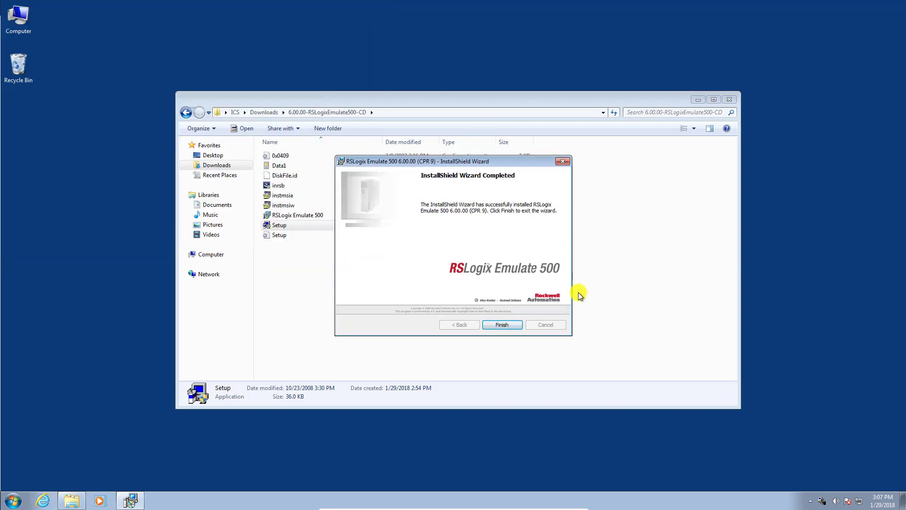
left_click(514, 324)
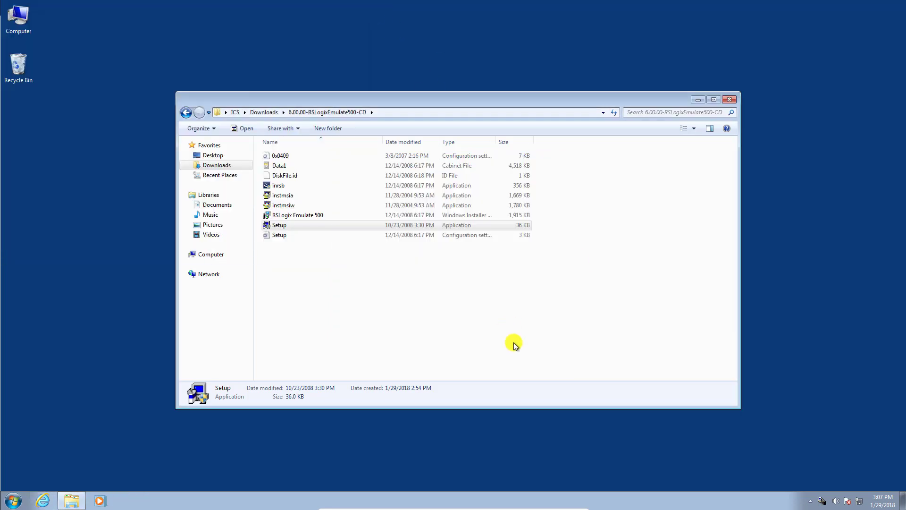
Expand Rockwell Software, RSLinx and RSLogix Emulate 500 under All Programs in the Start menu
left_click(14, 501)
left_click(37, 461)
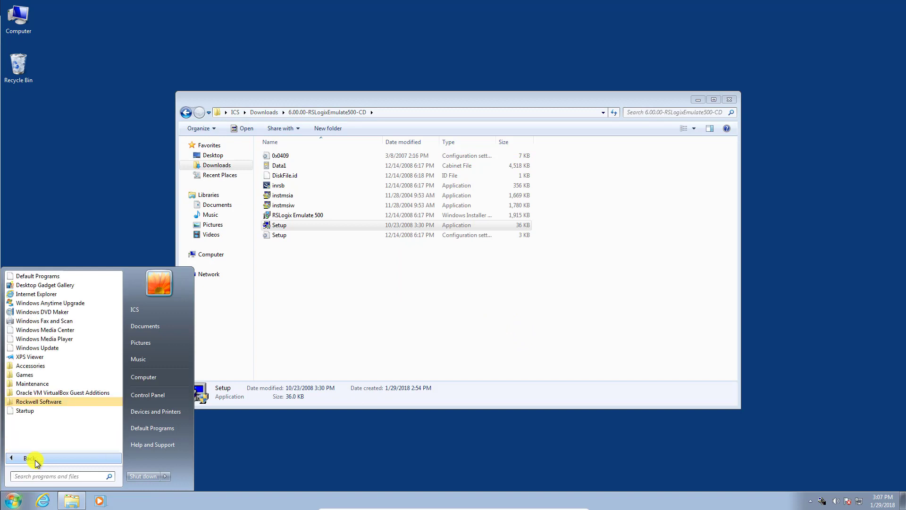
left_click(33, 402)
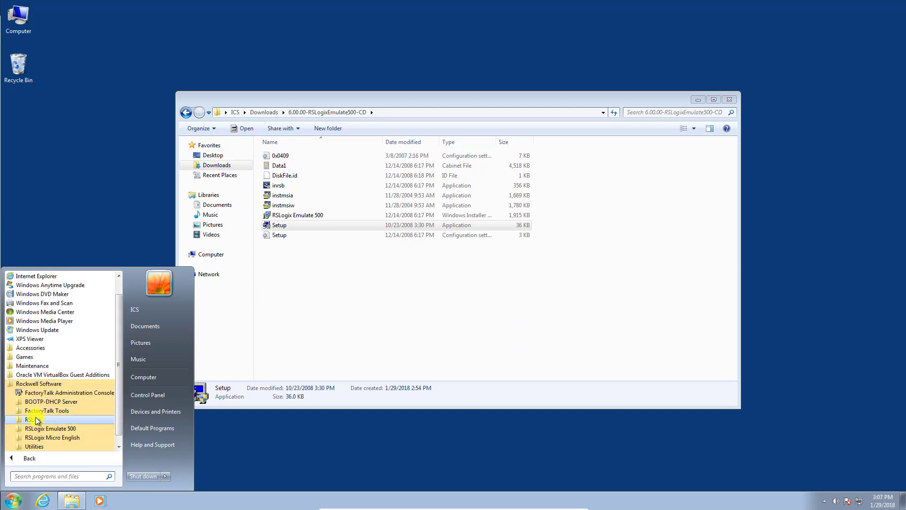
left_click(34, 420)
left_click(44, 428)
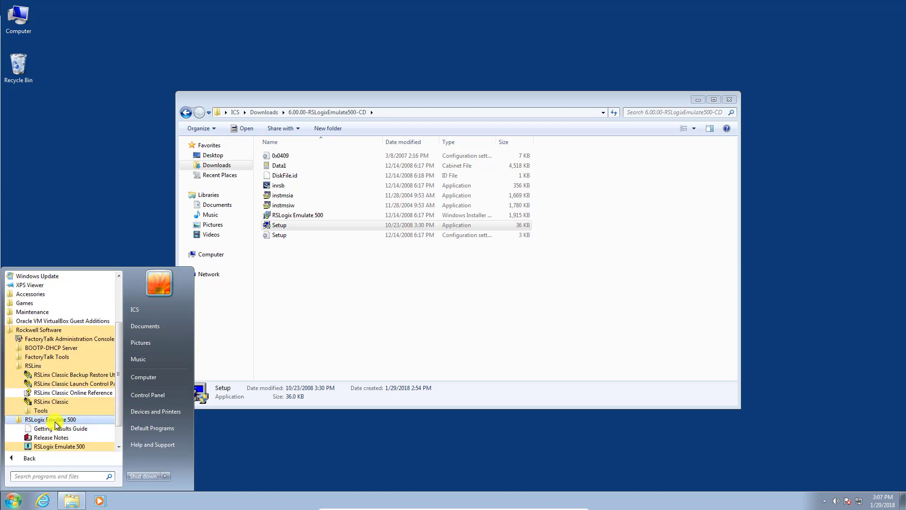
scroll(52, 427, "down", 1)
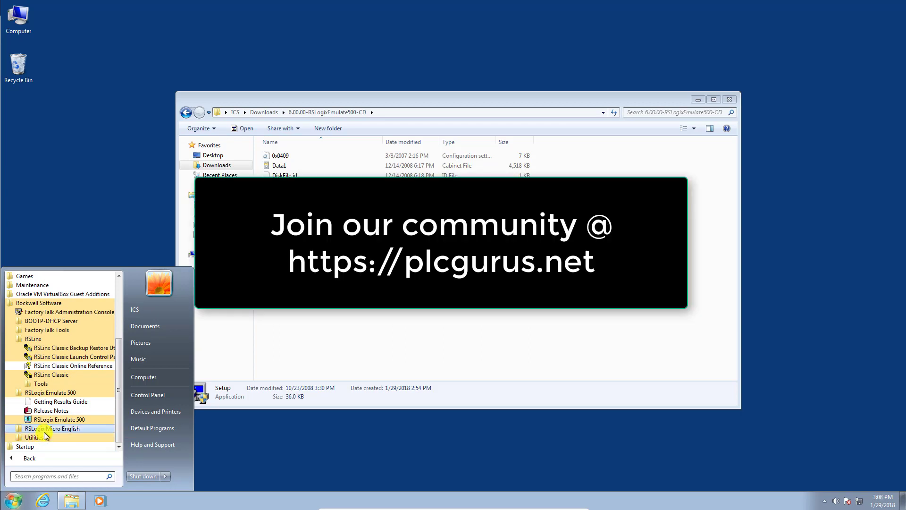
Dismiss the Start menu to return to the 6.00.00-RSLogixEmulate500-CD folder
left_click(310, 437)
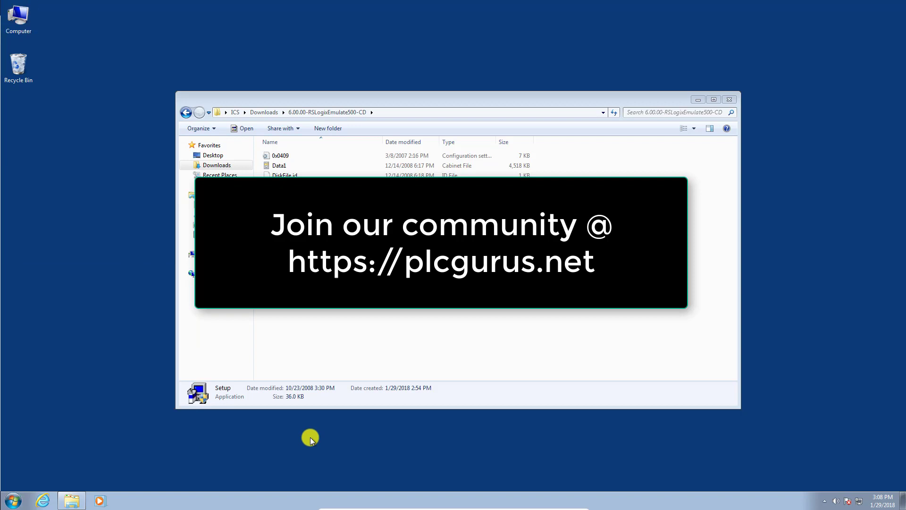